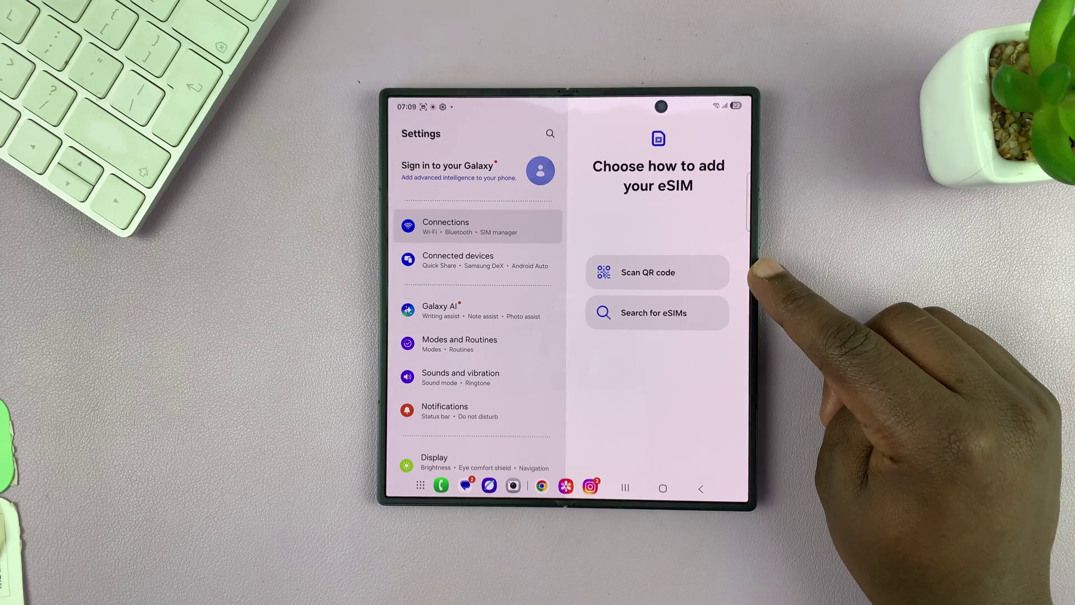
# Step: Scan the Safaricom card's QR code and confirm adding its eSIM
pyautogui.click(714, 277)
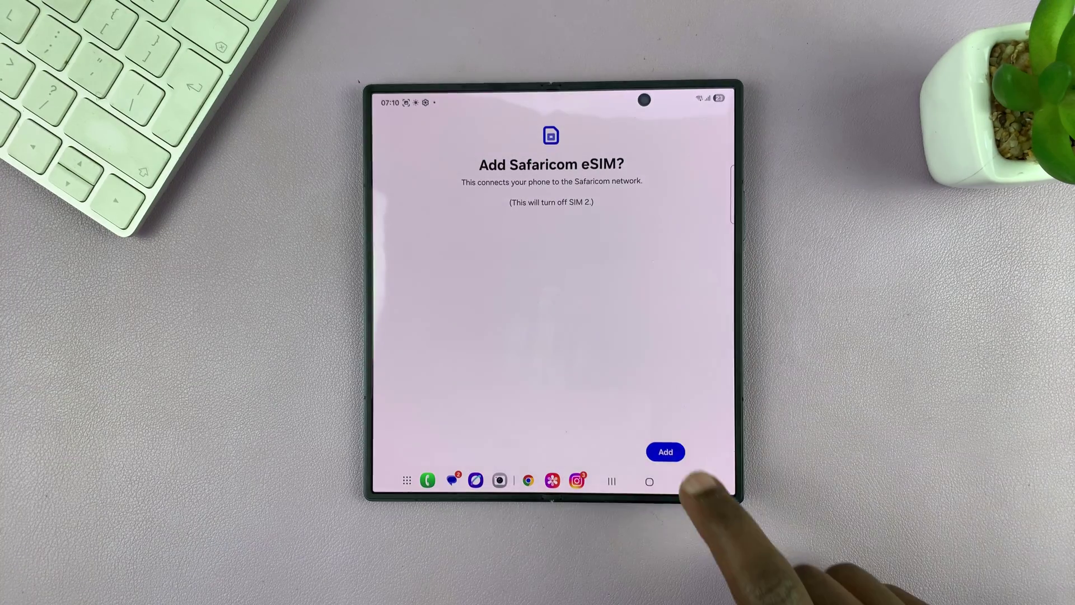
pyautogui.click(667, 454)
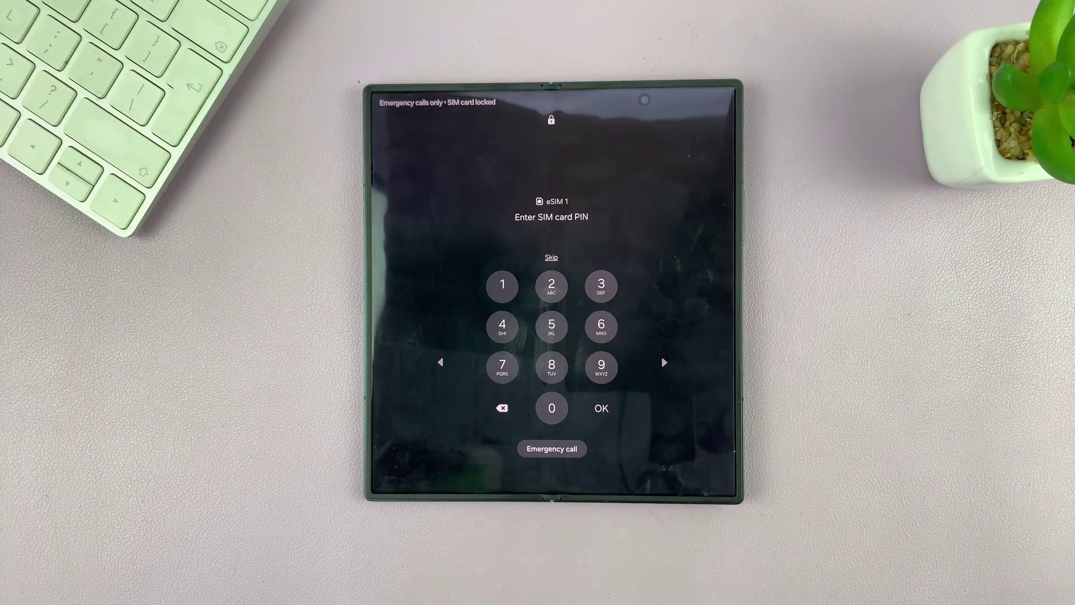
# Step: Enter and confirm the Safaricom eSIM PIN, then unlock the phone with the pattern
pyautogui.click(502, 366)
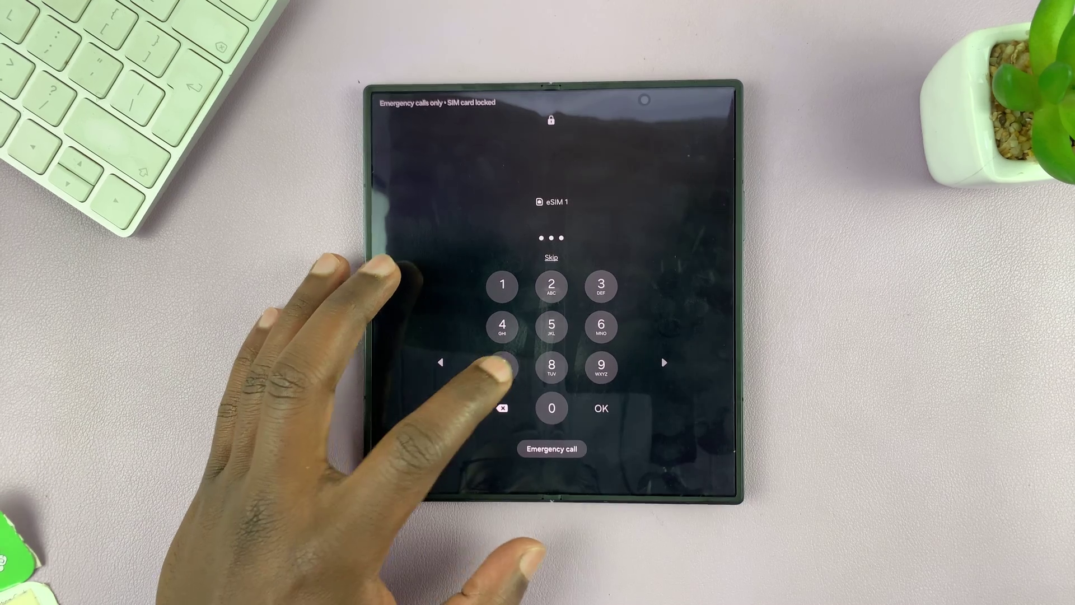
pyautogui.click(503, 366)
pyautogui.click(601, 409)
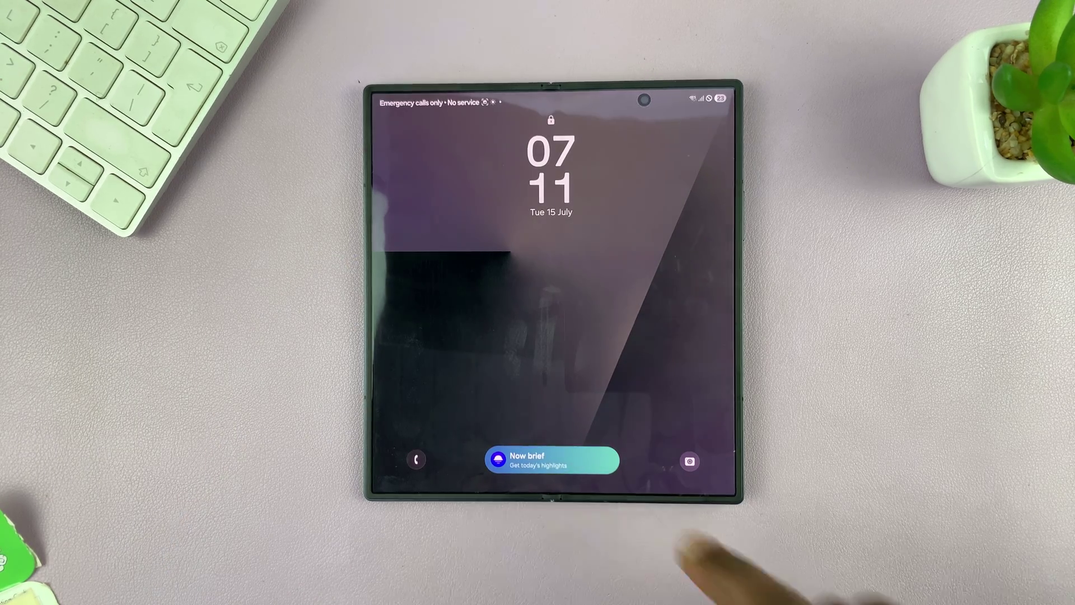
pyautogui.moveTo(580, 319); pyautogui.dragTo(572, 210)
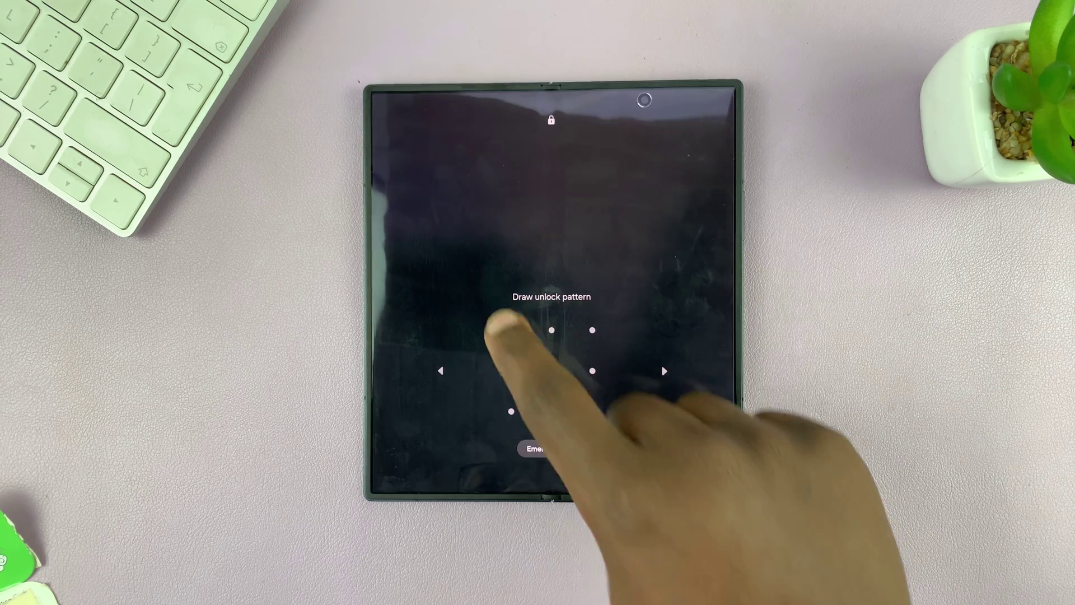
pyautogui.moveTo(511, 330); pyautogui.dragTo(593, 412)
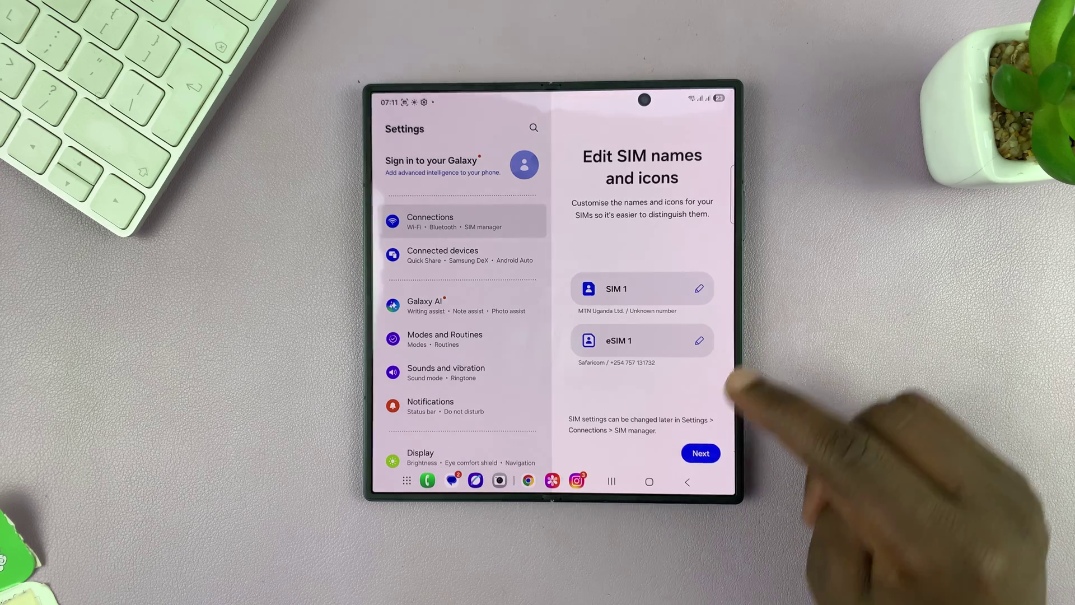
# Step: Keep the default SIM names and SIM 1 preferred for calls, messages and mobile data
pyautogui.click(699, 451)
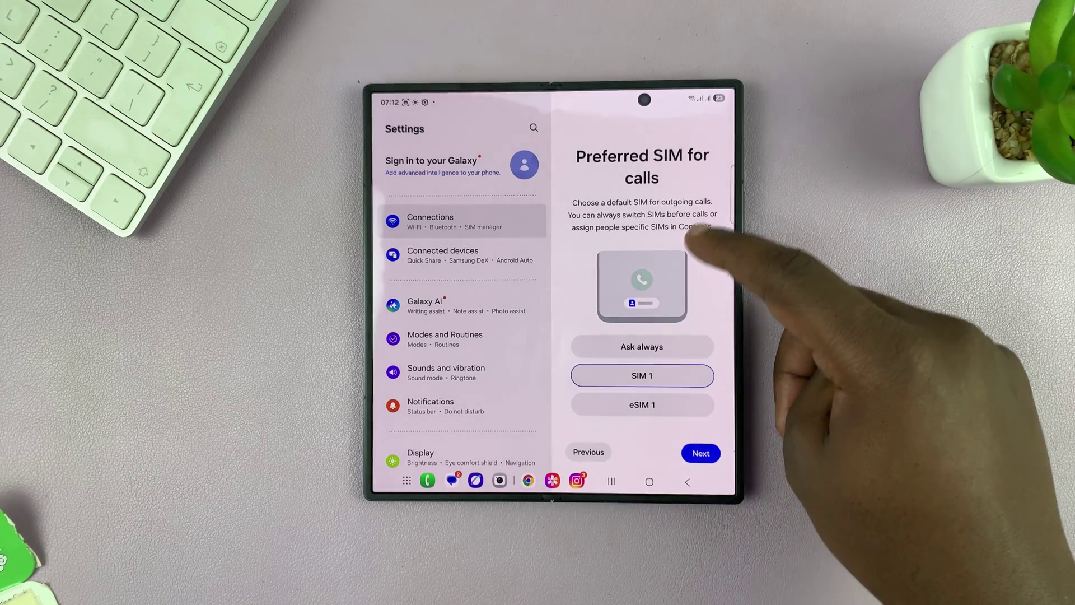
pyautogui.click(701, 453)
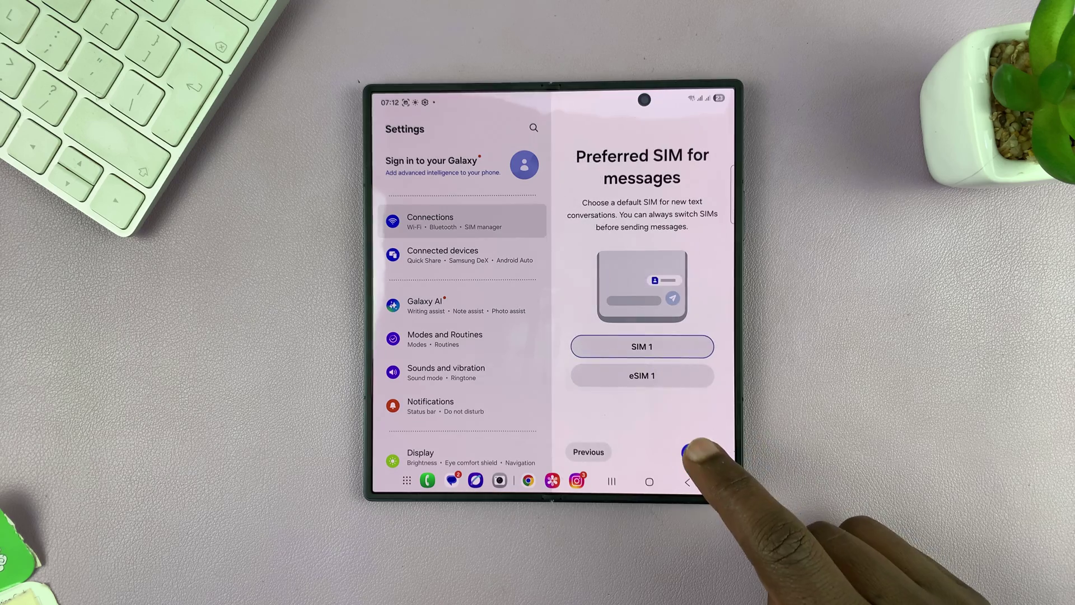
pyautogui.click(700, 452)
pyautogui.click(699, 452)
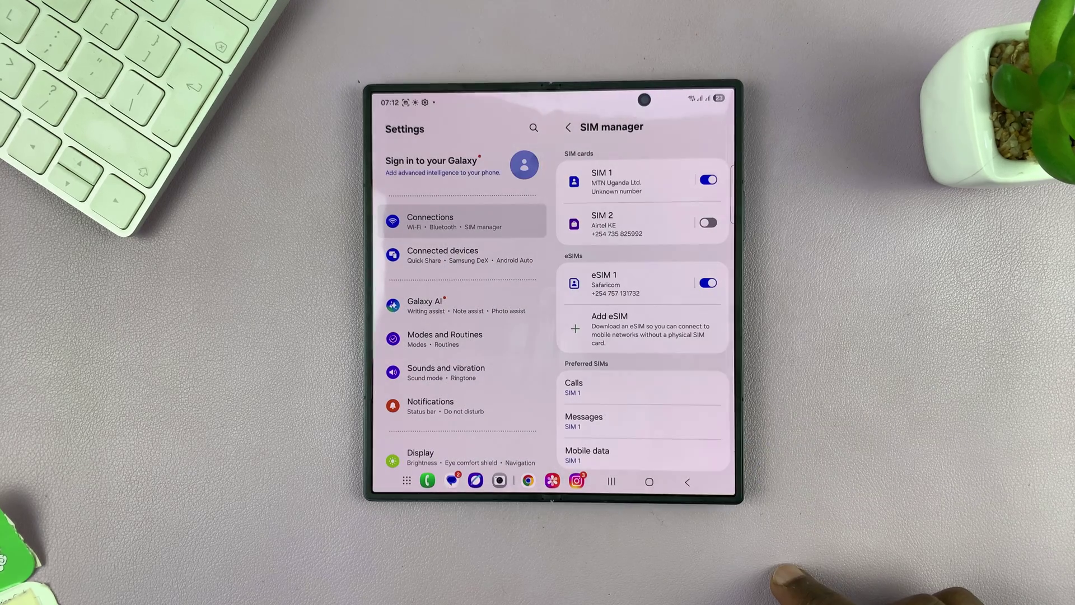